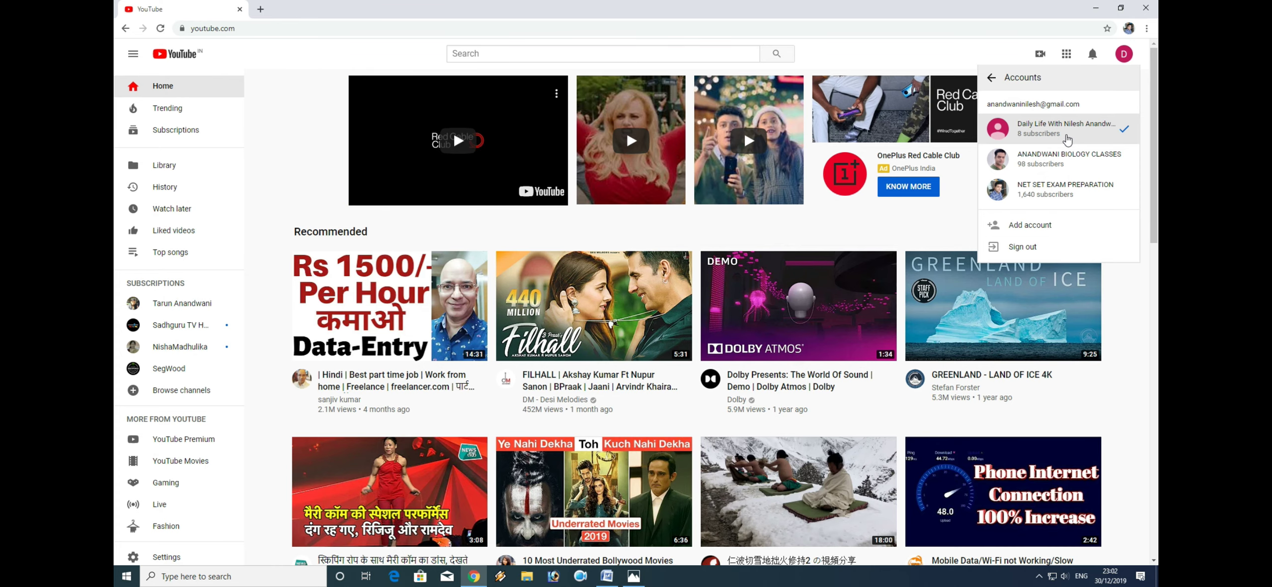
Switch to the Daily Life channel's account and open its advanced YouTube settings.
{"action": "left_click", "coordinate": [1068, 139]}
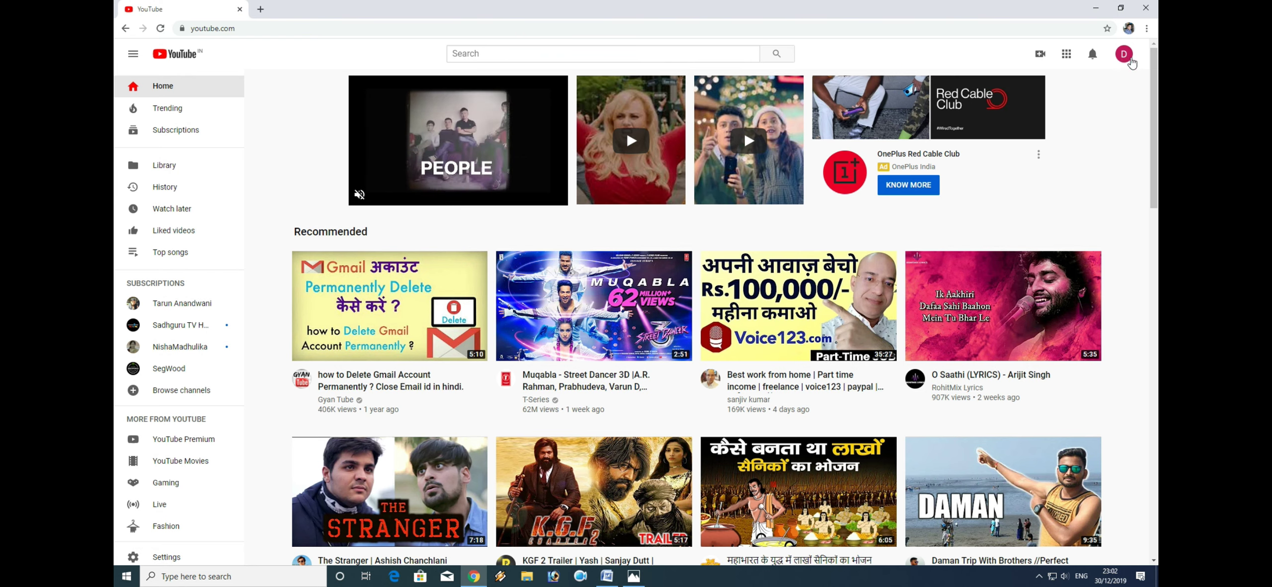
{"action": "left_click", "coordinate": [1126, 55]}
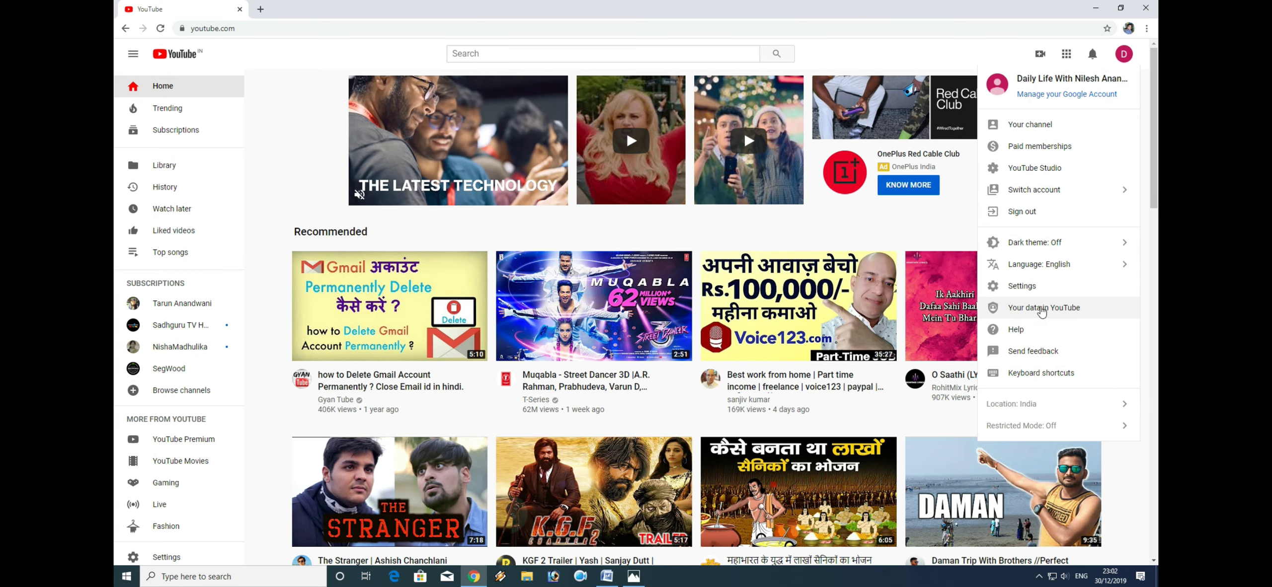
{"action": "left_click", "coordinate": [1041, 297]}
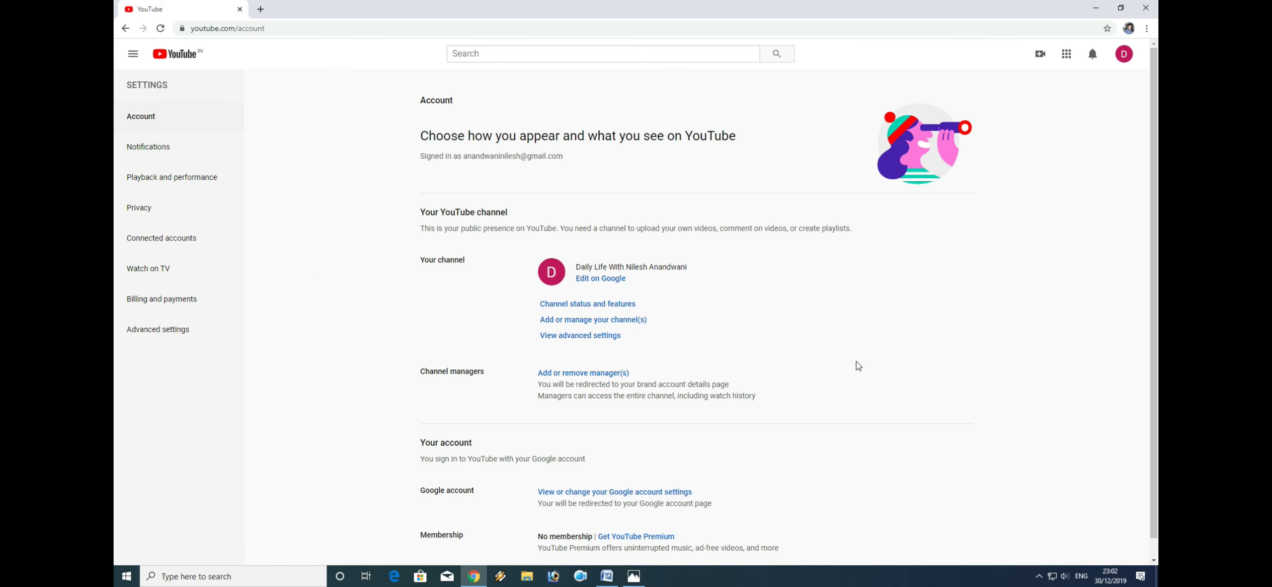
{"action": "left_click", "coordinate": [171, 333]}
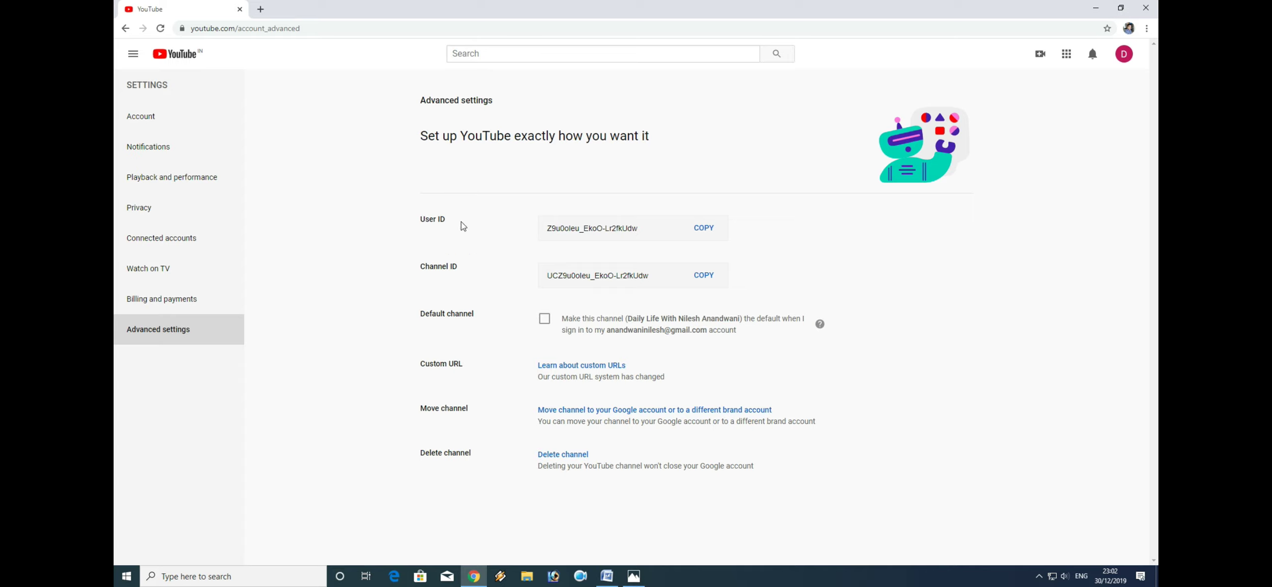
Request the channel's deletion with the saved account password and review the options to hide or permanently delete its content.
{"action": "left_click", "coordinate": [567, 459]}
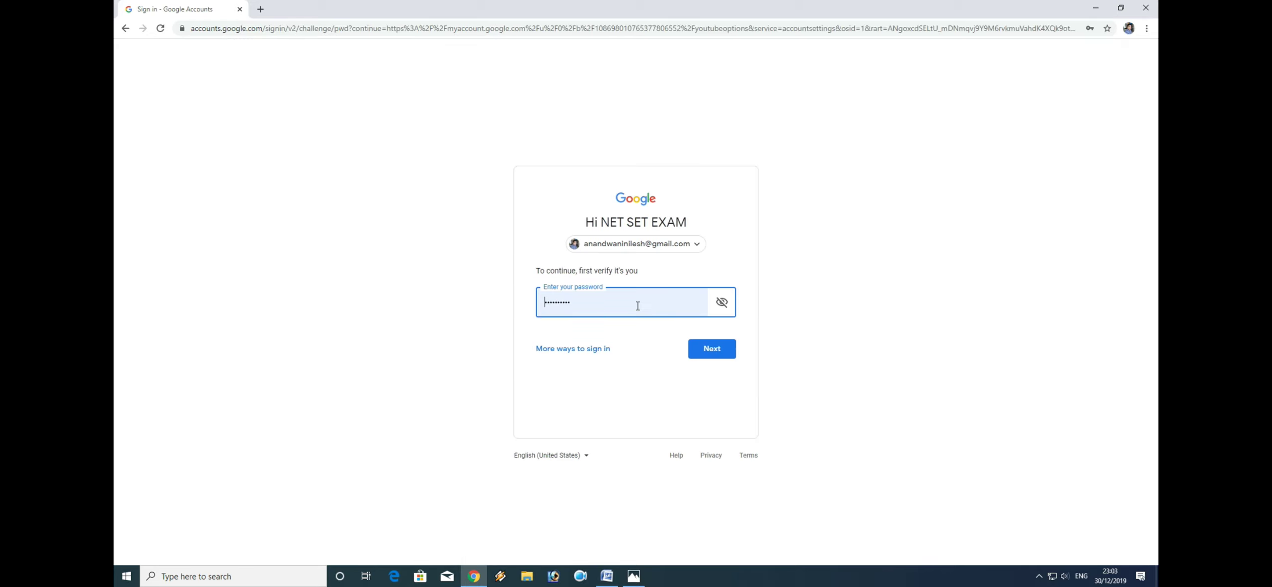
{"action": "left_click", "coordinate": [718, 351]}
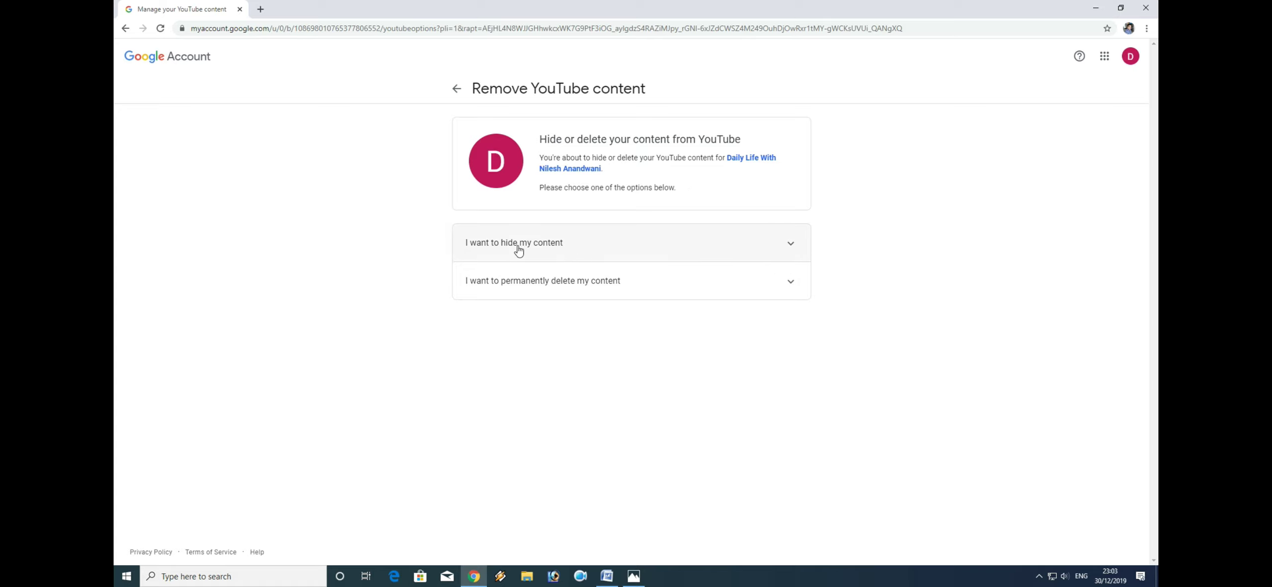
{"action": "left_click", "coordinate": [792, 246]}
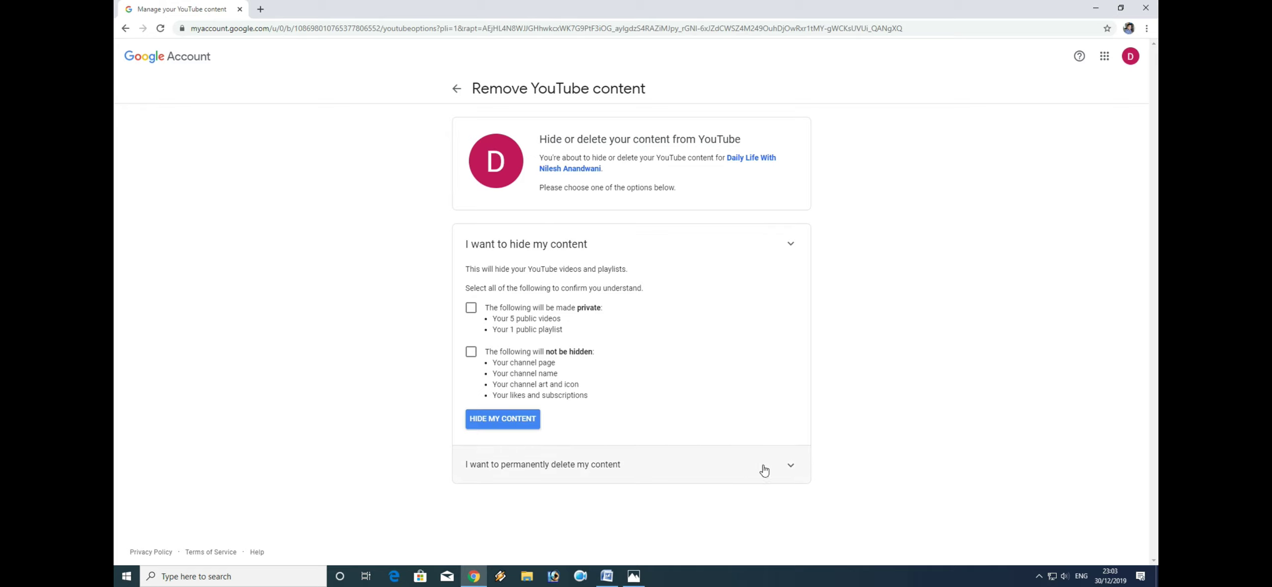
{"action": "left_click", "coordinate": [627, 466]}
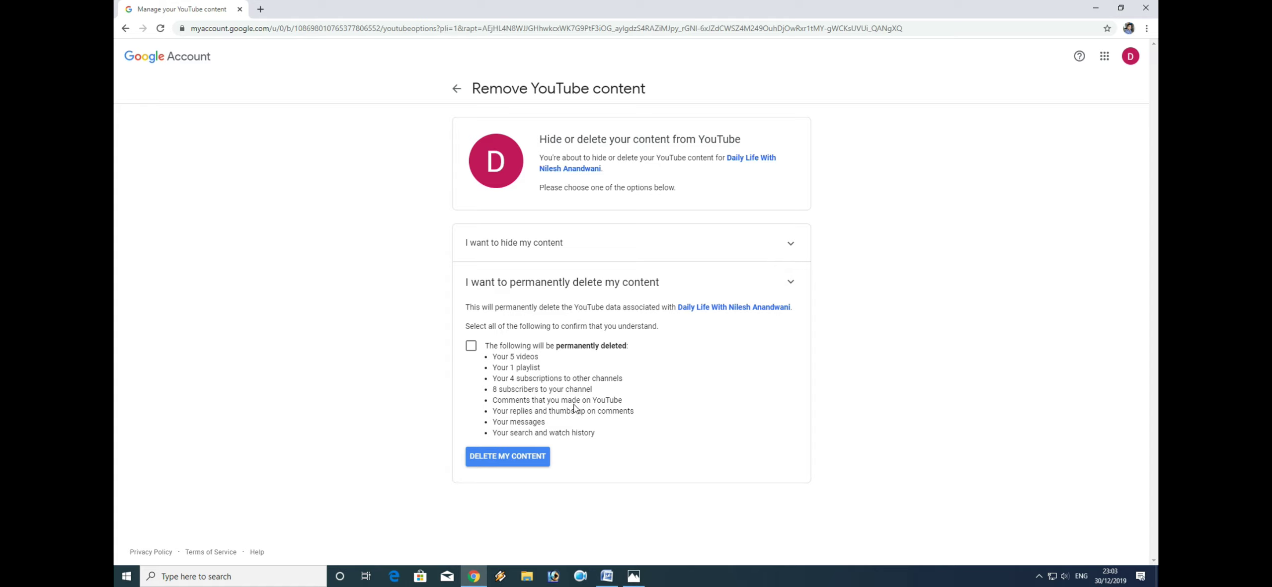
{"action": "left_click", "coordinate": [471, 347]}
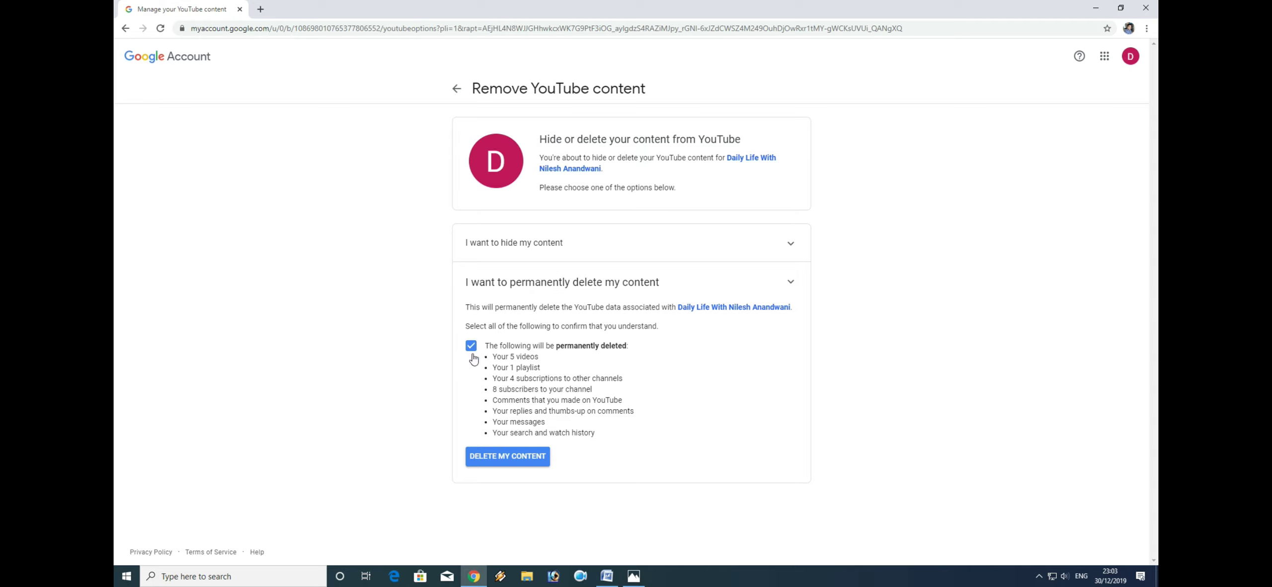
{"action": "left_click", "coordinate": [515, 460]}
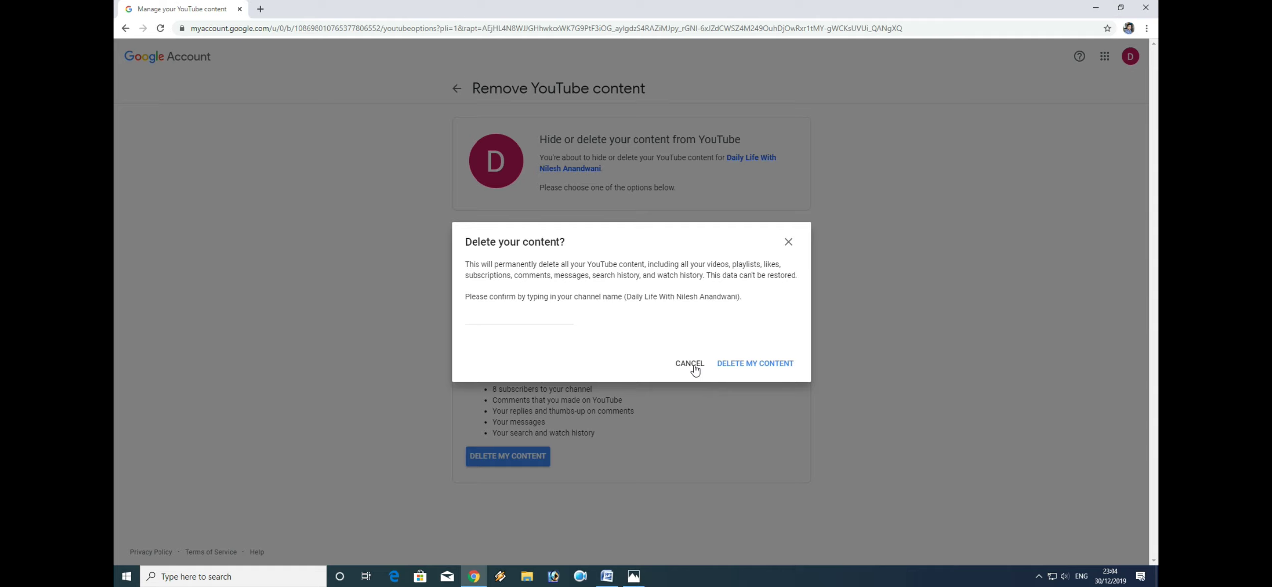
{"action": "left_click", "coordinate": [769, 365]}
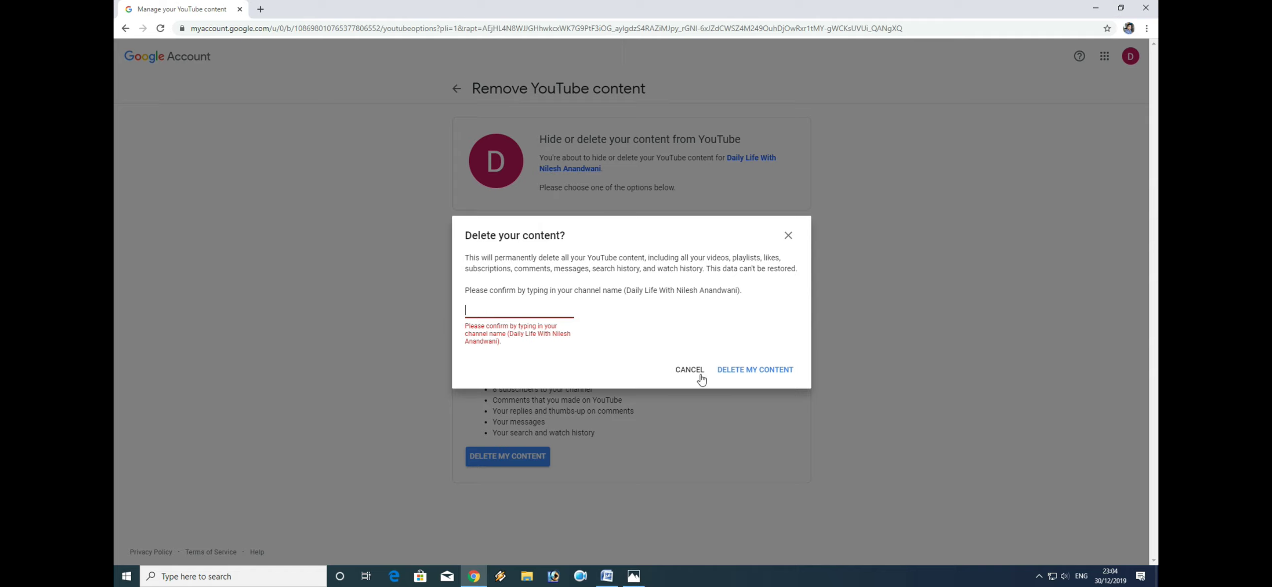
{"action": "left_click", "coordinate": [757, 376]}
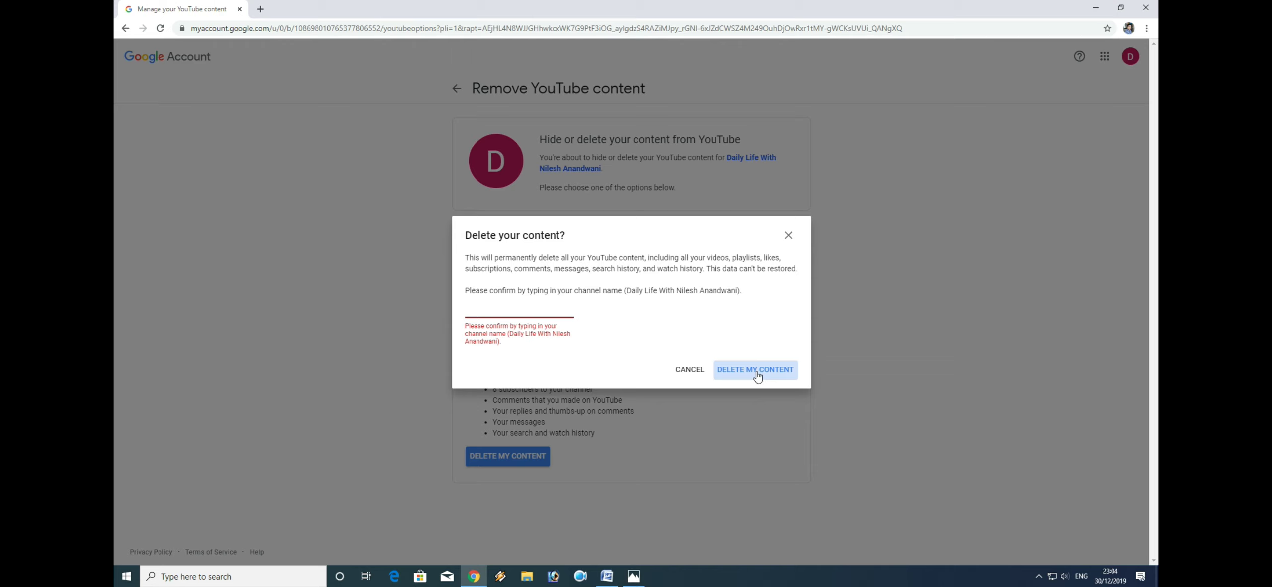
{"action": "left_click", "coordinate": [690, 371]}
{"action": "left_click", "coordinate": [760, 159]}
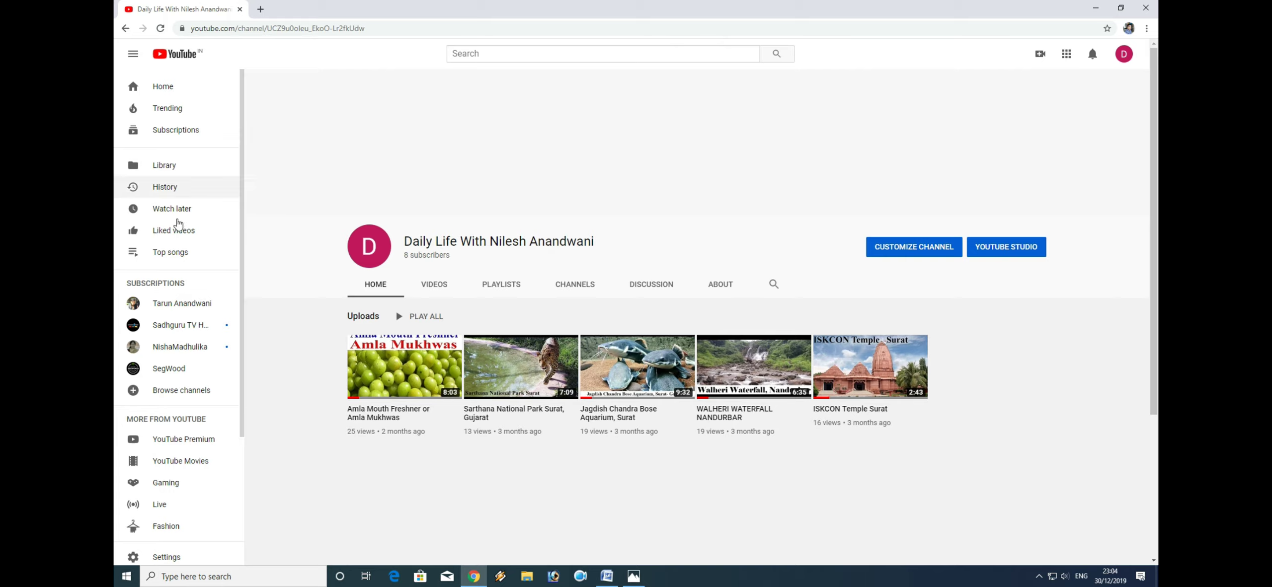
Request the channel's deletion from the advanced YouTube settings and verify the identity with the saved account password.
{"action": "left_click", "coordinate": [1127, 58]}
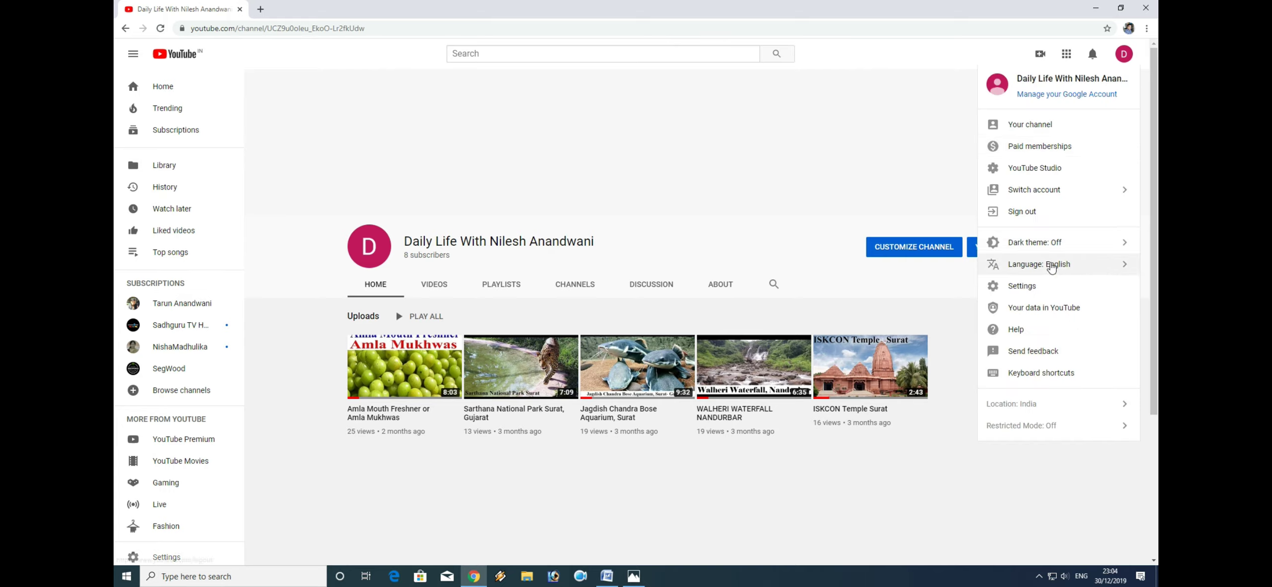
{"action": "left_click", "coordinate": [1043, 286]}
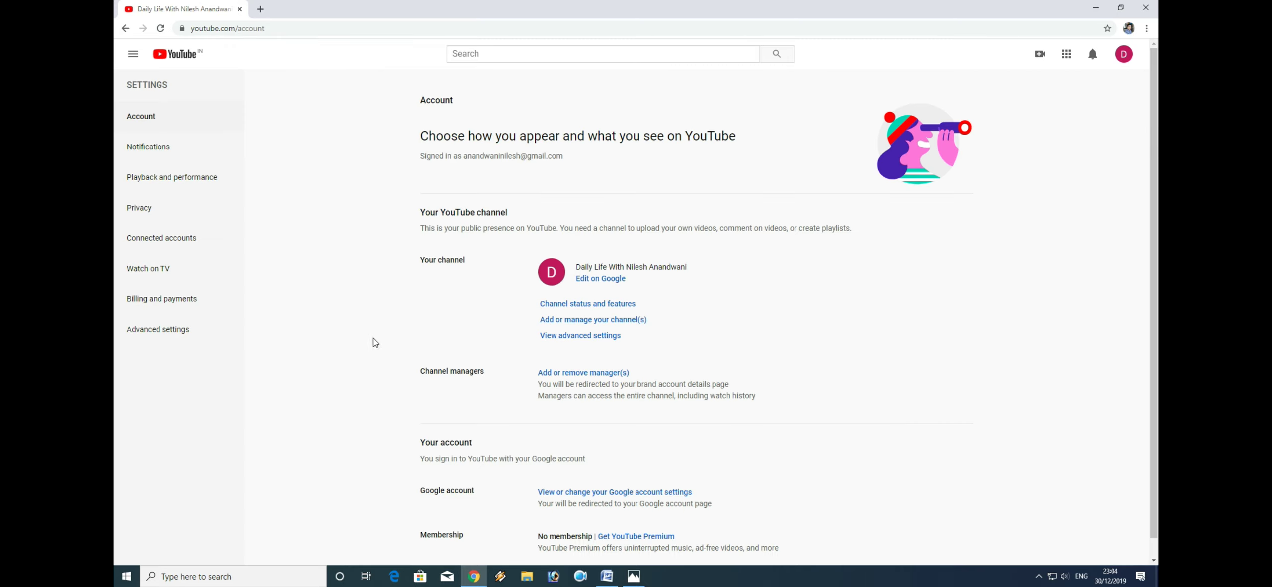
{"action": "left_click", "coordinate": [168, 336]}
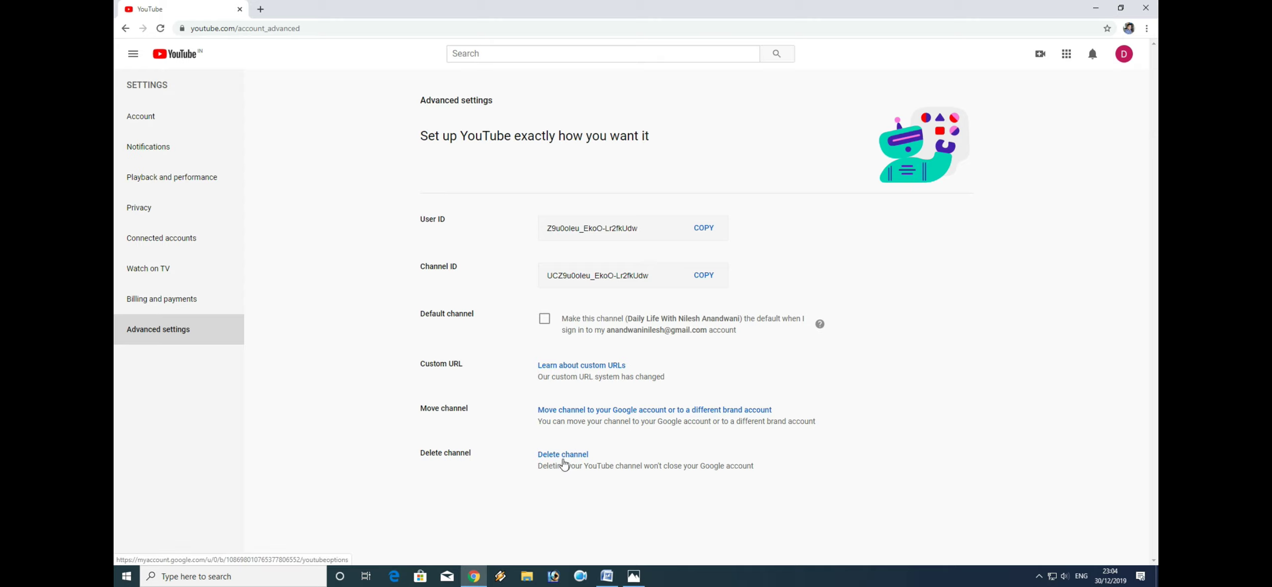
{"action": "left_click", "coordinate": [563, 456]}
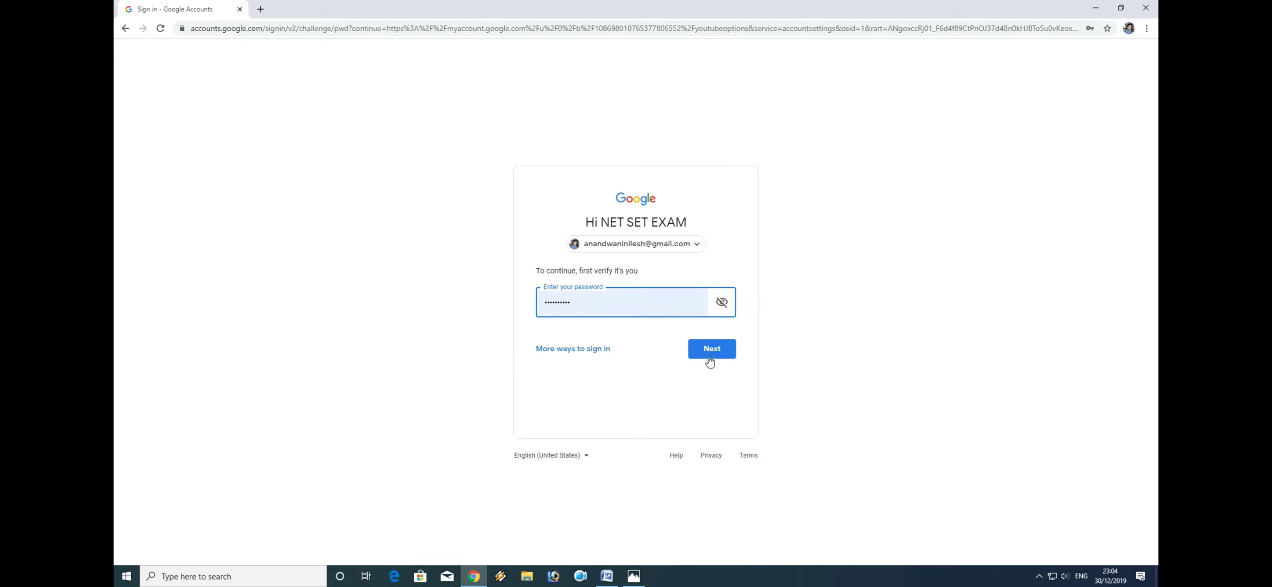
{"action": "left_click", "coordinate": [709, 358]}
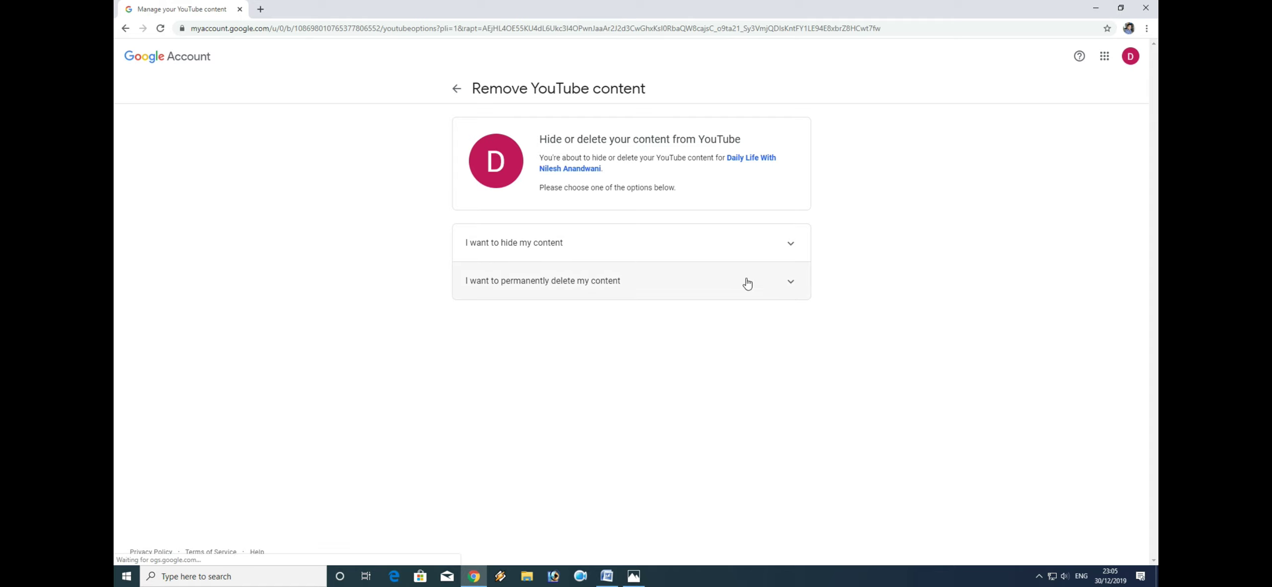
Choose to permanently delete the content, acknowledge the list of data that is erased, and request the deletion.
{"action": "left_click", "coordinate": [784, 289]}
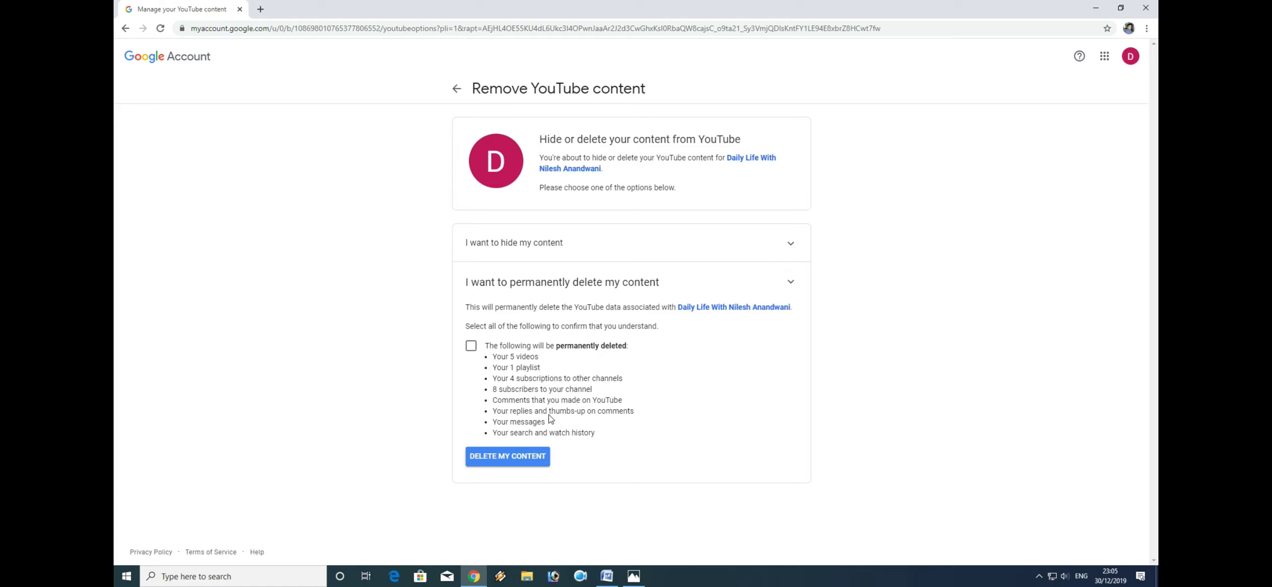
{"action": "left_click", "coordinate": [528, 457]}
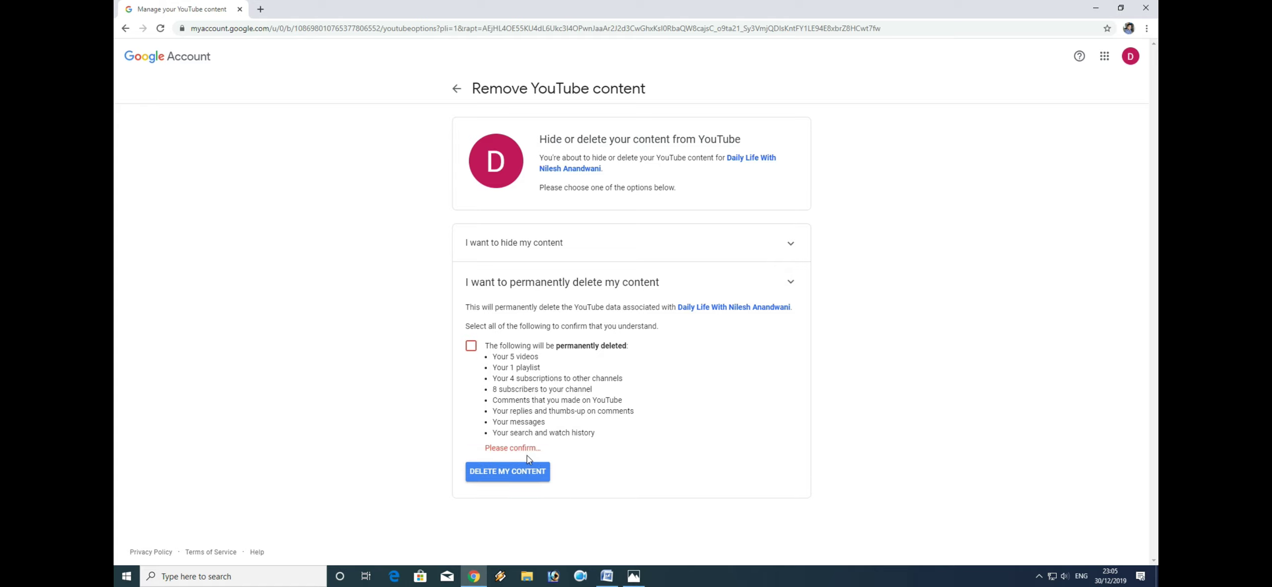
{"action": "left_click", "coordinate": [475, 350]}
{"action": "left_click", "coordinate": [516, 475]}
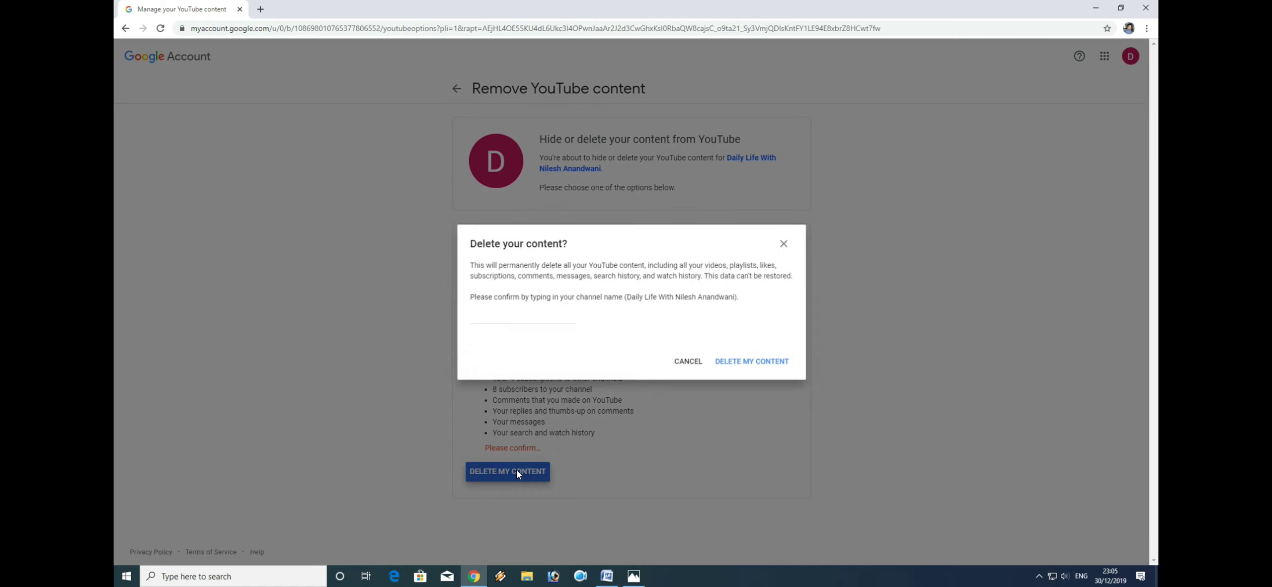
Enter the channel's full name as confirmation and permanently delete its YouTube content.
{"action": "left_click", "coordinate": [741, 368]}
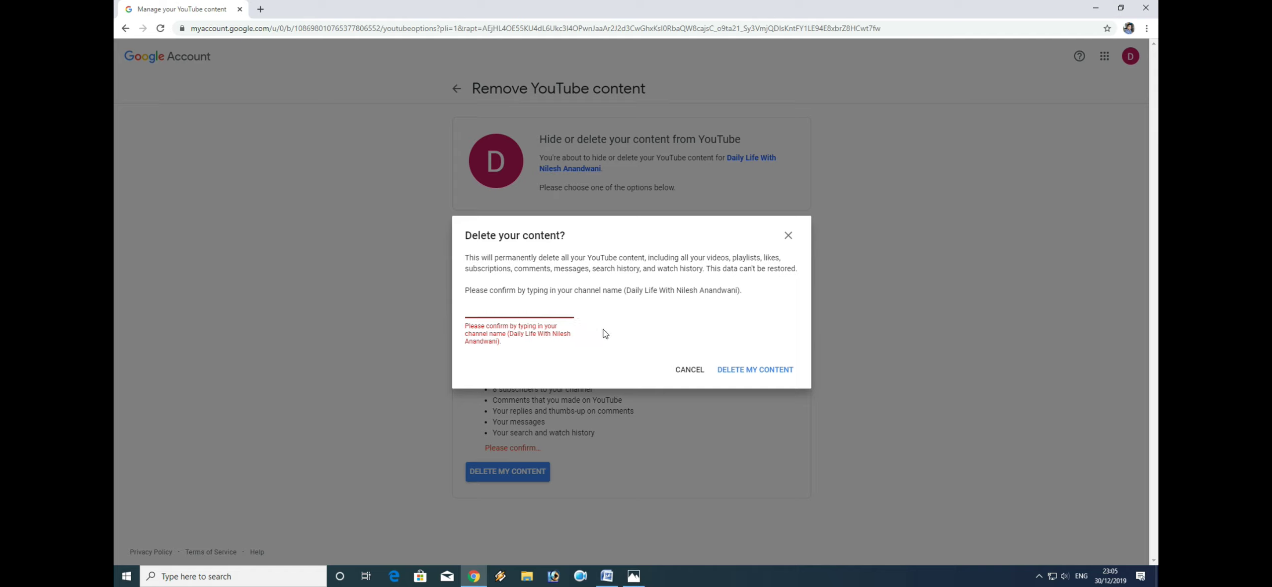
{"action": "type", "text": "C"}
{"action": "type", "text": "i"}
{"action": "type", "text": "r"}
{"action": "key", "text": "BackSpace"}
{"action": "key", "text": "BackSpace"}
{"action": "key", "text": "BackSpace"}
{"action": "key", "text": "BackSpace"}
{"action": "key", "text": "BackSpace"}
{"action": "type", "text": "daily"}
{"action": "type", "text": " life w"}
{"action": "type", "text": "ith nilesh "}
{"action": "type", "text": "anandwani"}
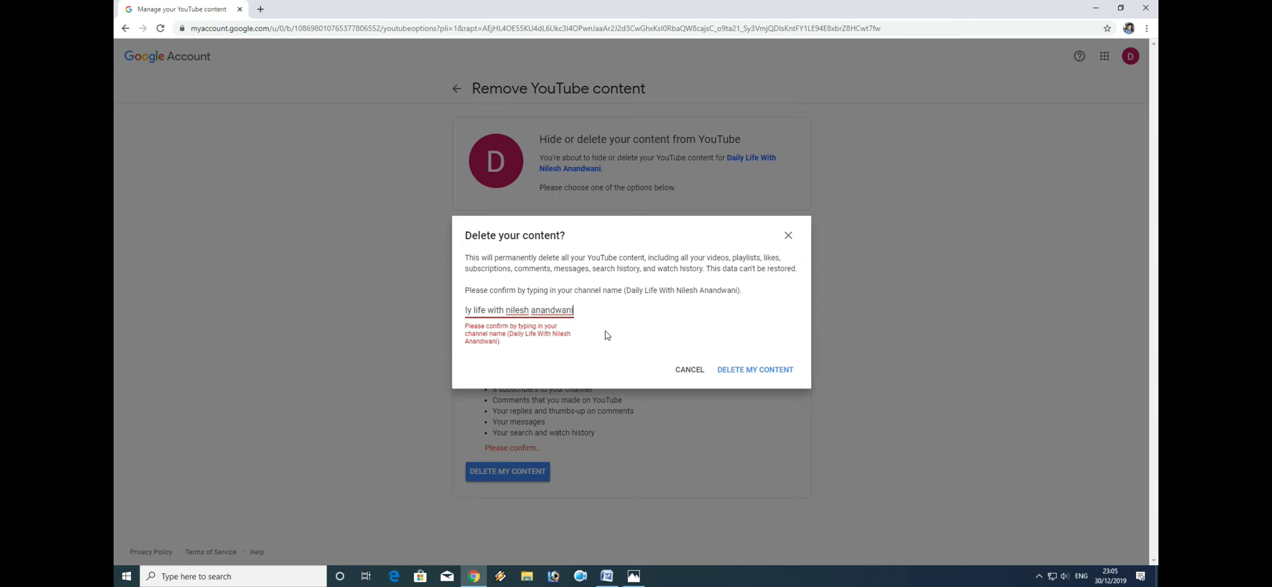
{"action": "left_click", "coordinate": [733, 370]}
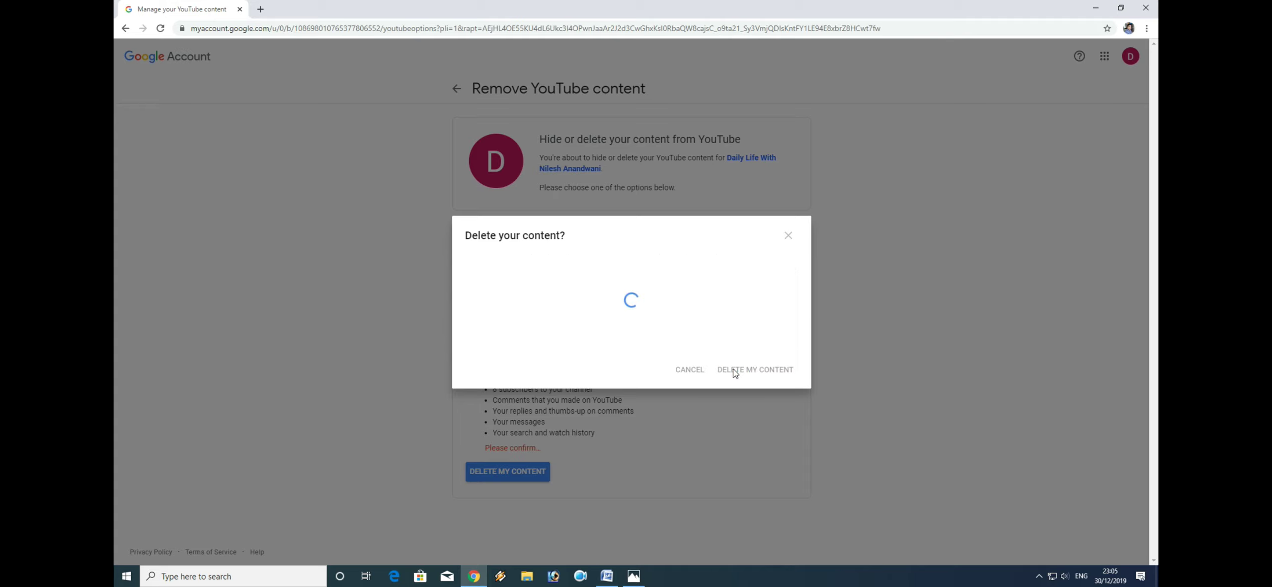